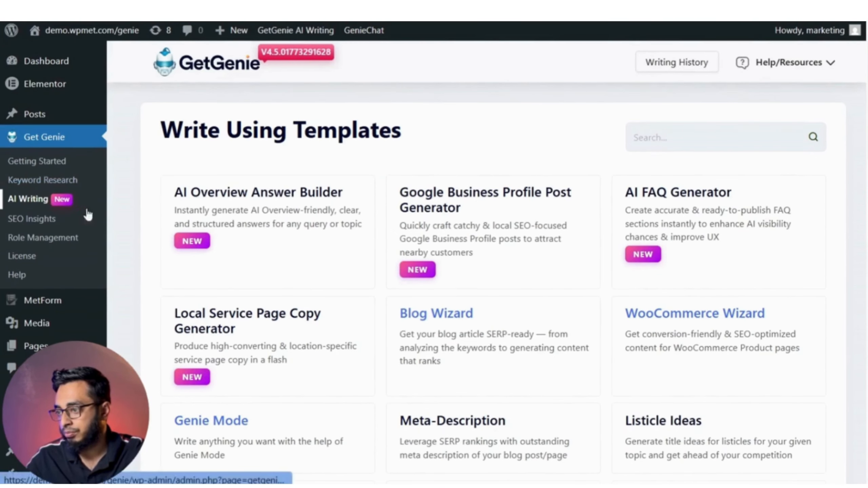
- Open the AI FAQ Generator template and enter "How to write meta descriptions" as the primary keyword
{"action": "left_click", "coordinate": [687, 226]}
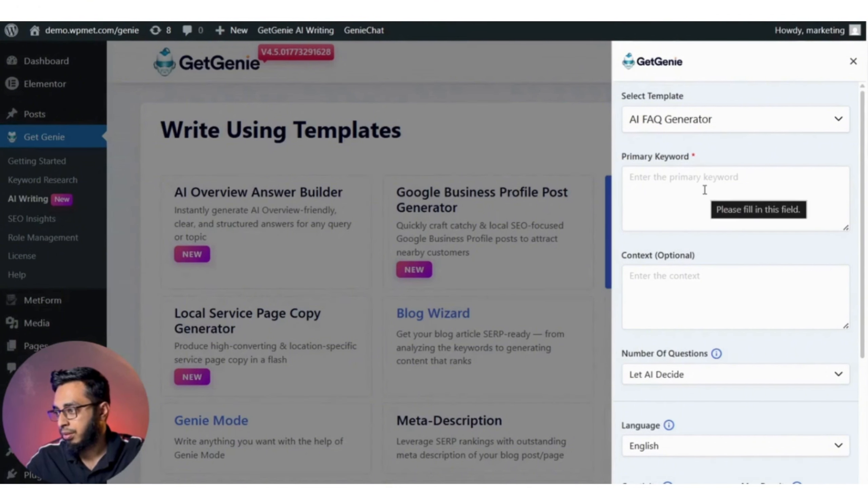
{"action": "left_click", "coordinate": [685, 183]}
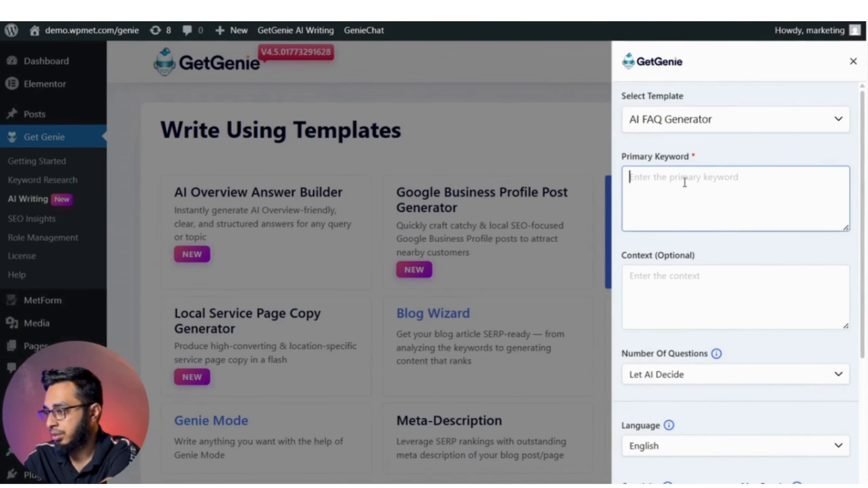
{"action": "type", "text": "How to write"}
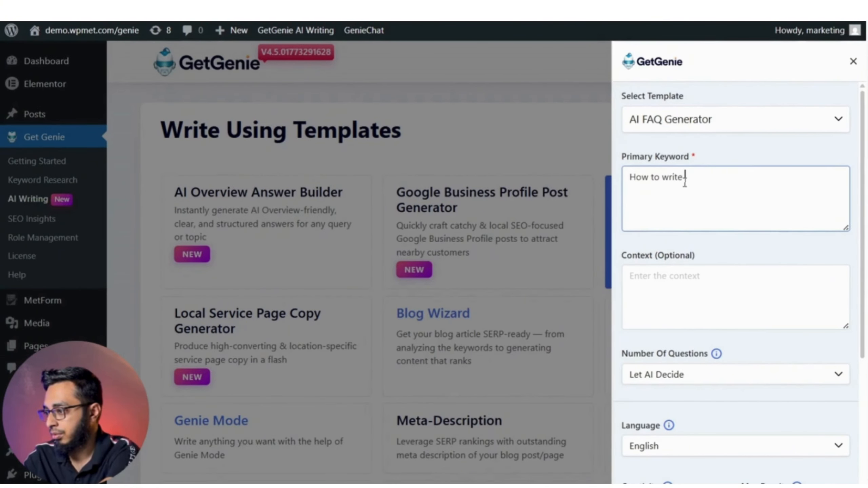
{"action": "type", "text": " meta des"}
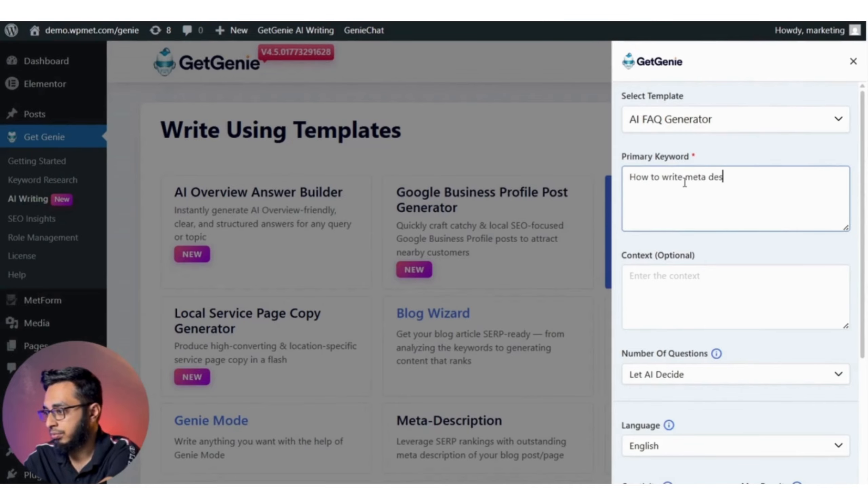
{"action": "type", "text": "criptions"}
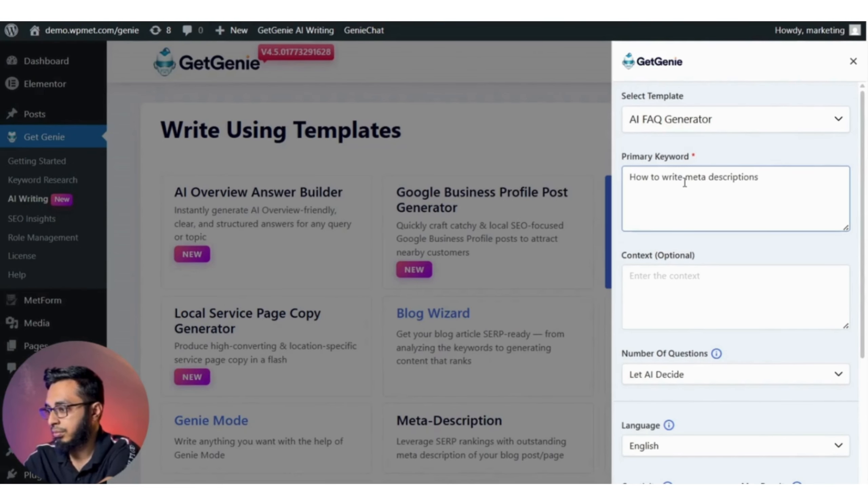
- Enter "Cover importance & length" as the optional context for the FAQ
{"action": "left_click", "coordinate": [673, 274]}
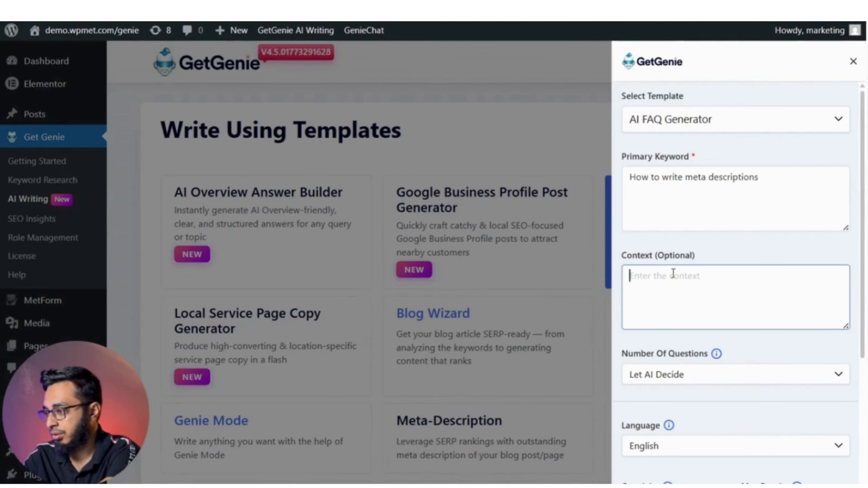
{"action": "type", "text": "Cover"}
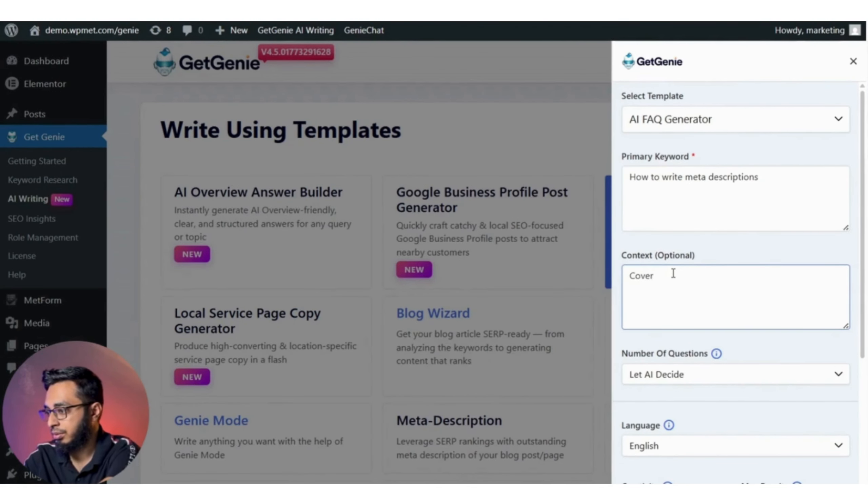
{"action": "type", "text": " importance "}
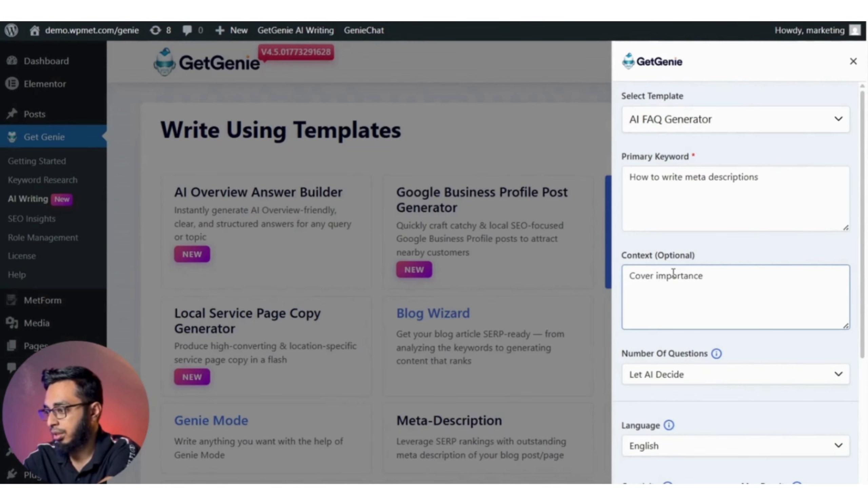
{"action": "type", "text": "& lenth"}
{"action": "key", "text": "BackSpace"}
{"action": "key", "text": "BackSpace"}
{"action": "key", "text": "BackSpace"}
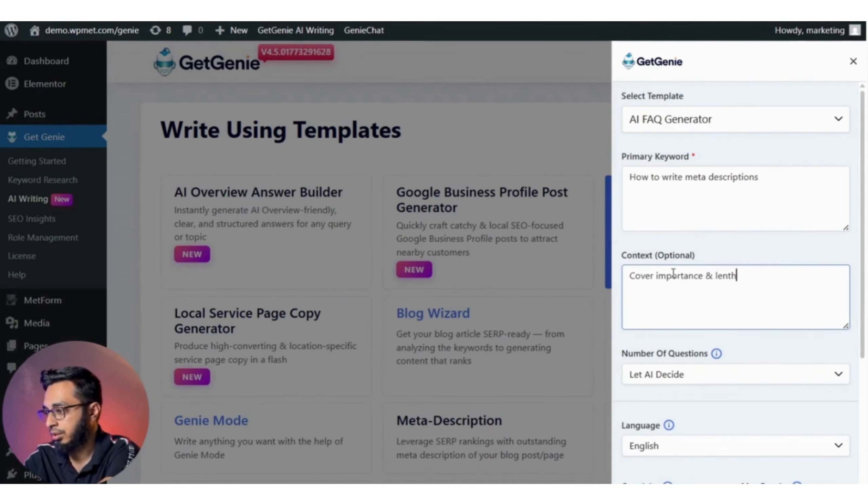
{"action": "type", "text": "ght of"}
{"action": "key", "text": "BackSpace"}
{"action": "key", "text": "BackSpace"}
{"action": "key", "text": "BackSpace"}
{"action": "key", "text": "BackSpace"}
{"action": "key", "text": "BackSpace"}
{"action": "key", "text": "BackSpace"}
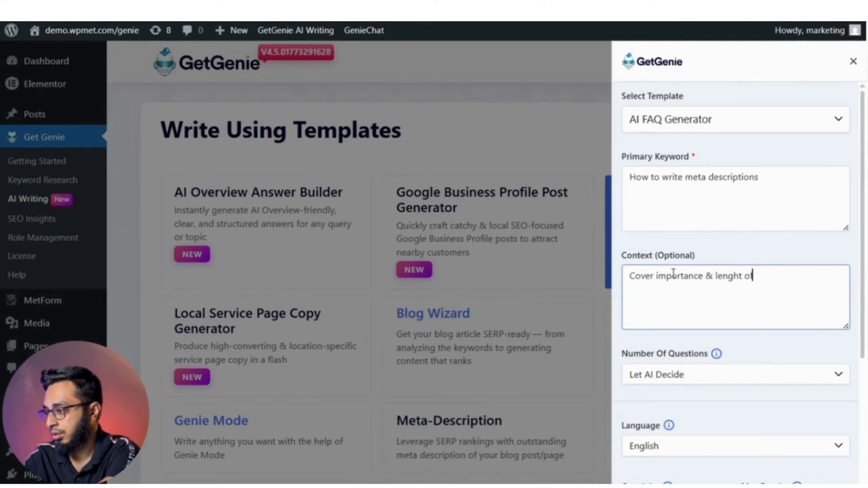
{"action": "type", "text": "th"}
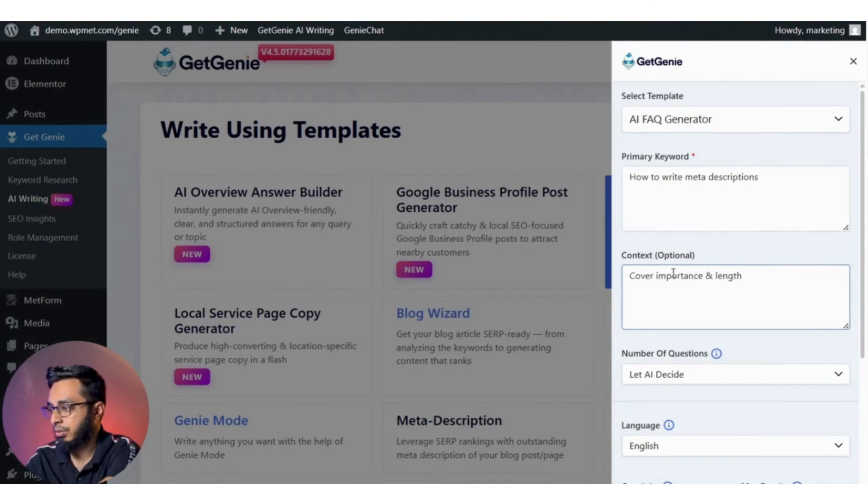
- Choose Let AI Decide for the number of questions and English as the FAQ language
{"action": "scroll", "coordinate": [748, 346], "scroll_direction": "down", "scroll_amount": 4}
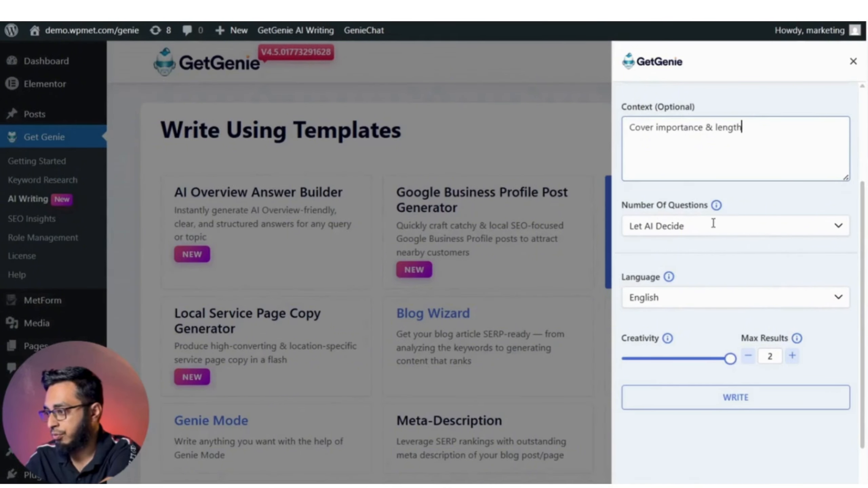
{"action": "left_click", "coordinate": [833, 228]}
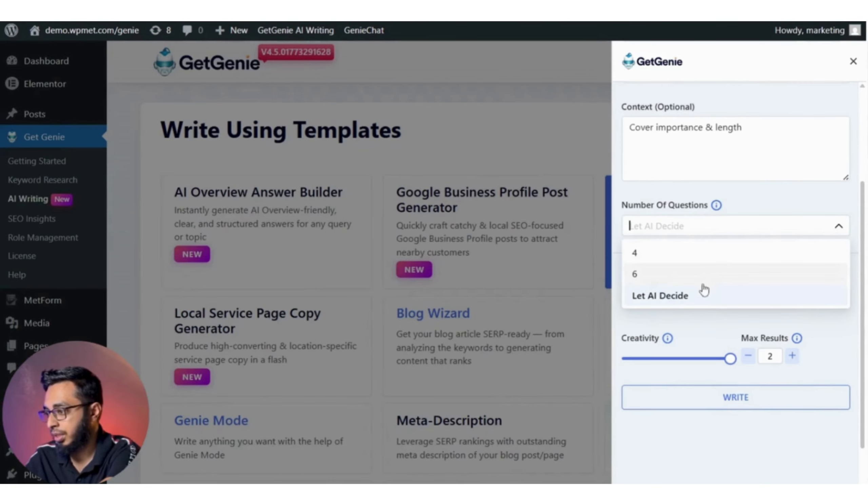
{"action": "left_click", "coordinate": [687, 297]}
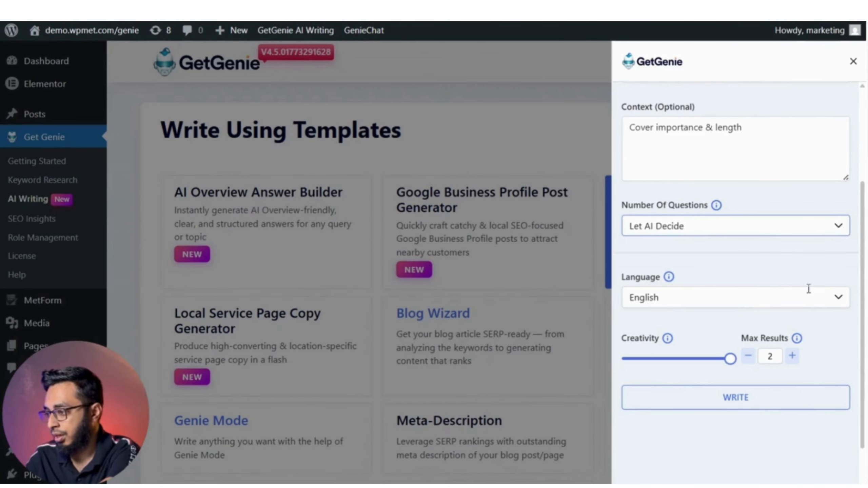
{"action": "left_click", "coordinate": [839, 296]}
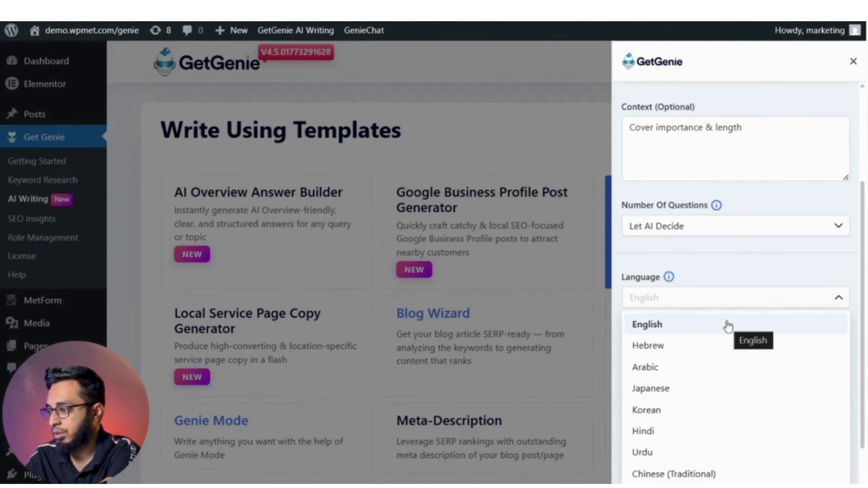
{"action": "scroll", "coordinate": [727, 328], "scroll_direction": "down", "scroll_amount": 3}
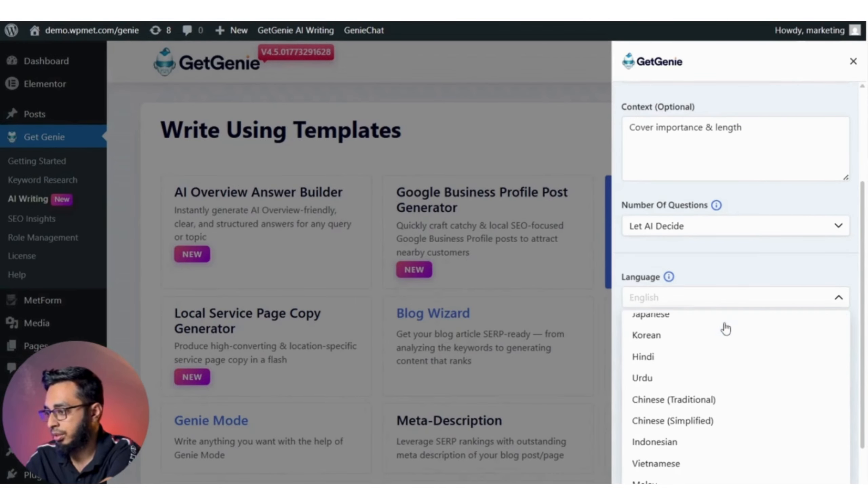
{"action": "scroll", "coordinate": [727, 328], "scroll_direction": "up", "scroll_amount": 4}
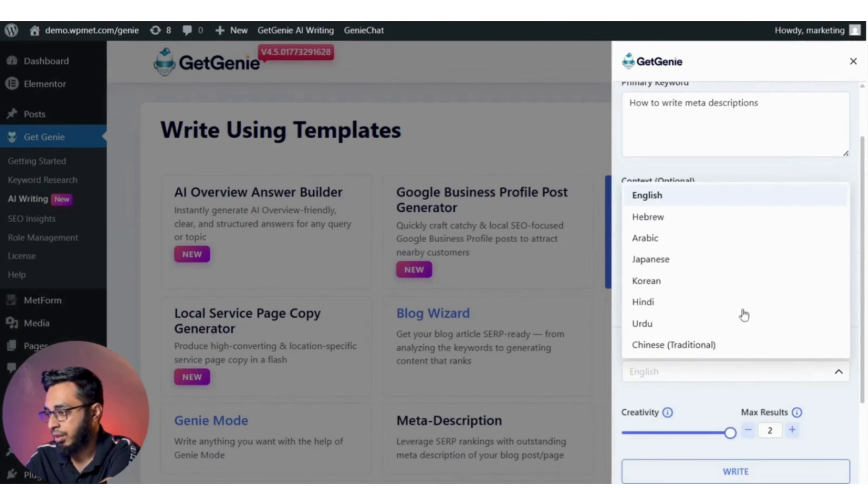
{"action": "left_click", "coordinate": [706, 198]}
- Check the remaining generation settings and have the FAQ content written from the entered keyword and context
{"action": "scroll", "coordinate": [750, 283], "scroll_direction": "down", "scroll_amount": 5}
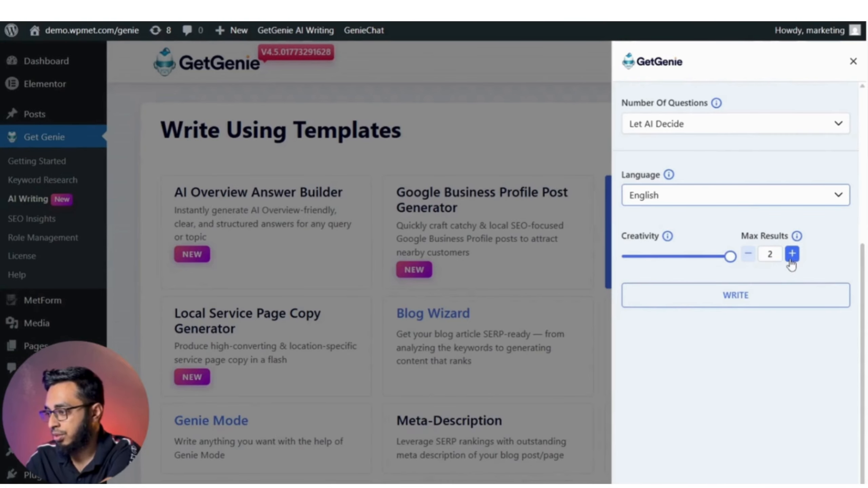
{"action": "scroll", "coordinate": [797, 256], "scroll_direction": "up", "scroll_amount": 3}
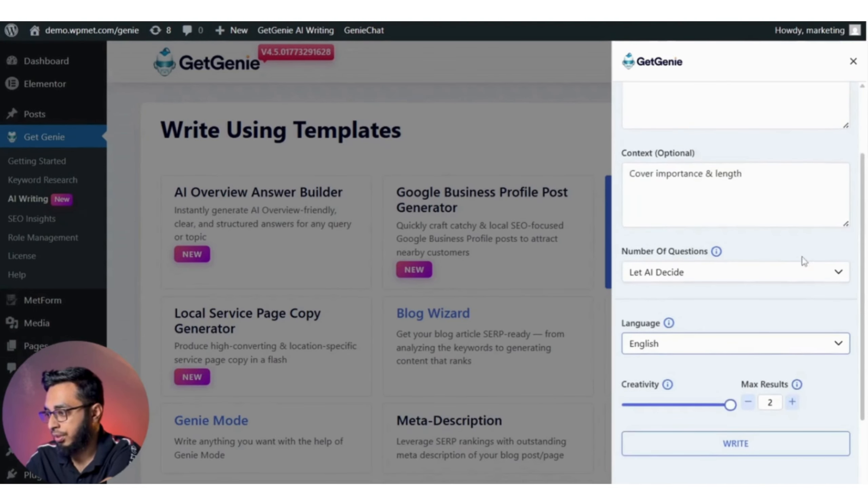
{"action": "scroll", "coordinate": [802, 256], "scroll_direction": "down", "scroll_amount": 3}
{"action": "left_click", "coordinate": [759, 304]}
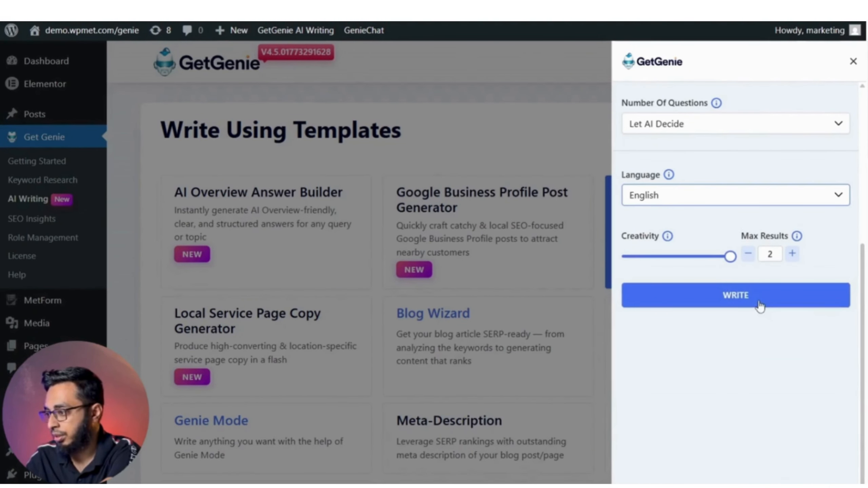
{"action": "left_click", "coordinate": [759, 303]}
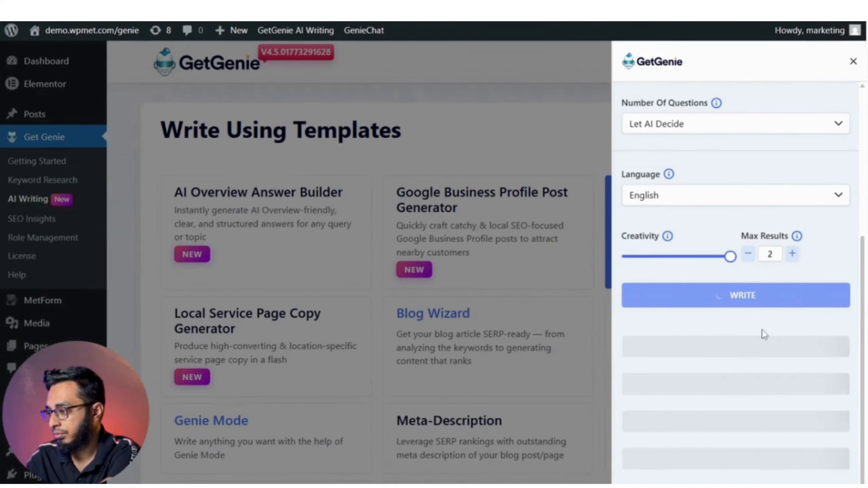
- Read through the questions and answers in the first generated FAQ on writing meta descriptions
{"action": "scroll", "coordinate": [762, 329], "scroll_direction": "down", "scroll_amount": 1}
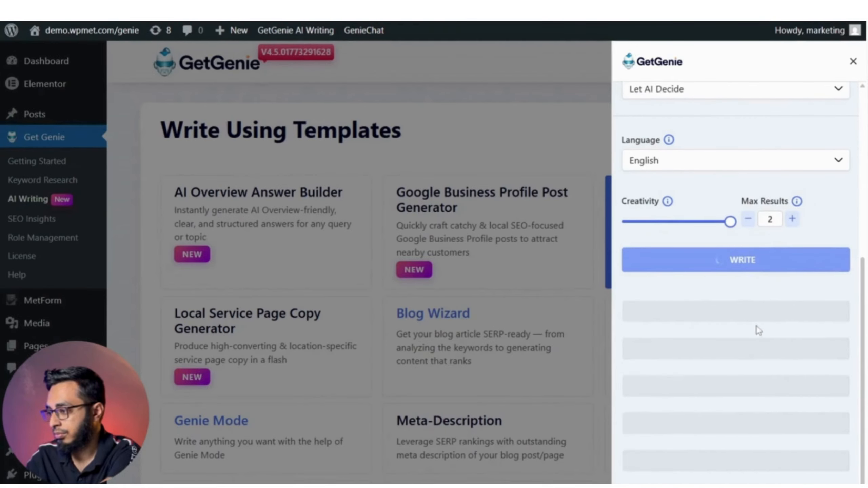
{"action": "scroll", "coordinate": [738, 283], "scroll_direction": "down", "scroll_amount": 4}
{"action": "scroll", "coordinate": [768, 314], "scroll_direction": "down", "scroll_amount": 3}
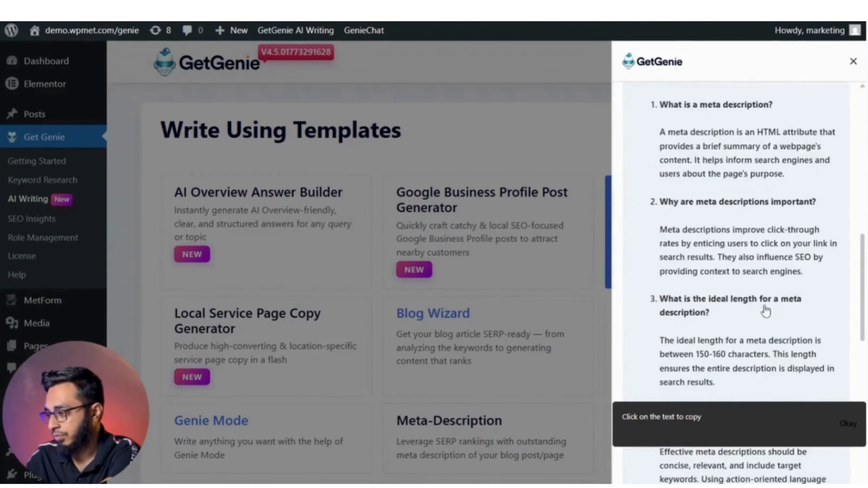
{"action": "scroll", "coordinate": [764, 297], "scroll_direction": "up", "scroll_amount": 5}
{"action": "scroll", "coordinate": [761, 278], "scroll_direction": "down", "scroll_amount": 5}
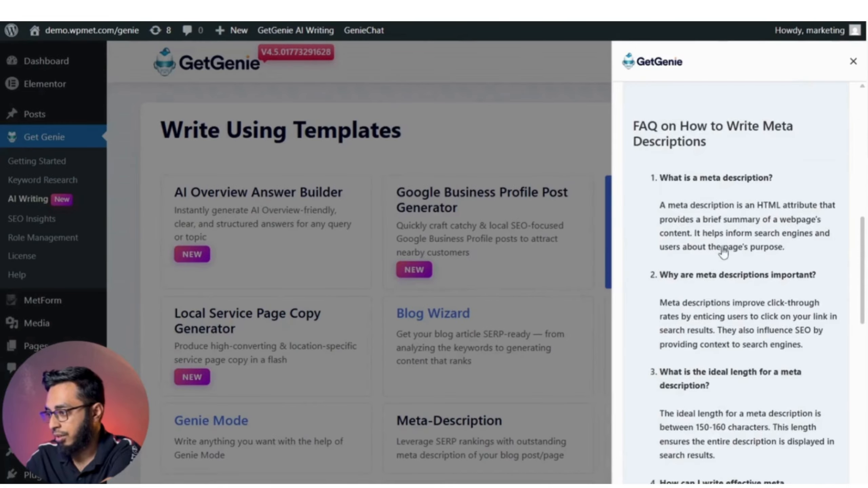
{"action": "scroll", "coordinate": [718, 256], "scroll_direction": "down", "scroll_amount": 4}
{"action": "scroll", "coordinate": [740, 290], "scroll_direction": "up", "scroll_amount": 6}
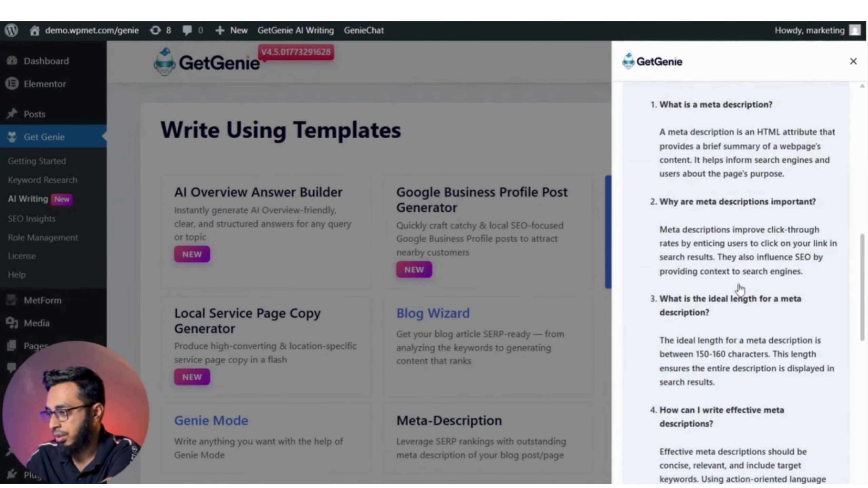
{"action": "scroll", "coordinate": [742, 284], "scroll_direction": "down", "scroll_amount": 2}
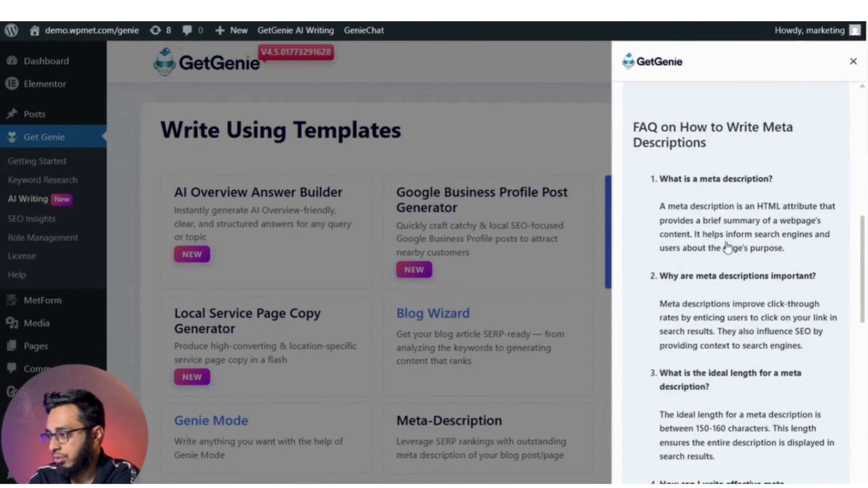
{"action": "scroll", "coordinate": [727, 245], "scroll_direction": "down", "scroll_amount": 2}
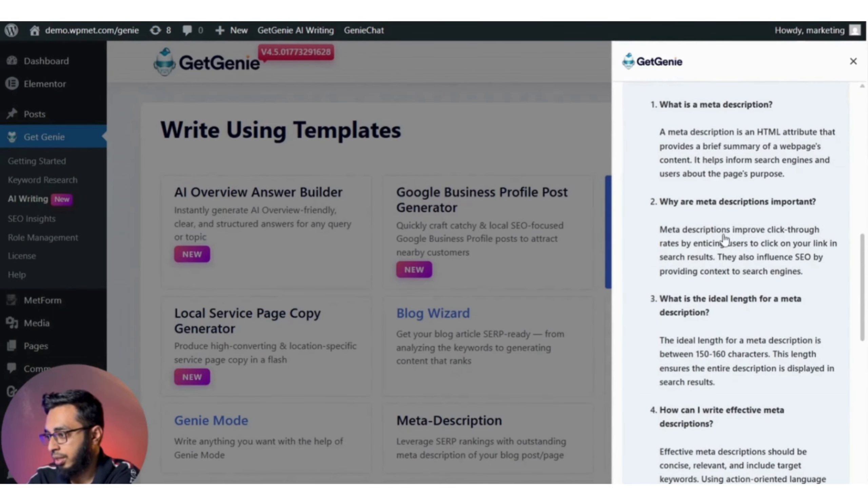
{"action": "scroll", "coordinate": [726, 243], "scroll_direction": "down", "scroll_amount": 2}
{"action": "scroll", "coordinate": [718, 243], "scroll_direction": "up", "scroll_amount": 2}
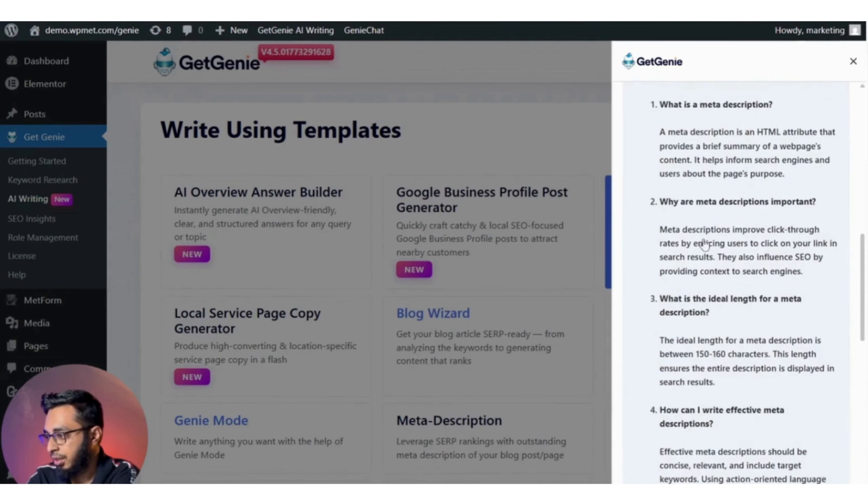
{"action": "scroll", "coordinate": [740, 228], "scroll_direction": "up", "scroll_amount": 4}
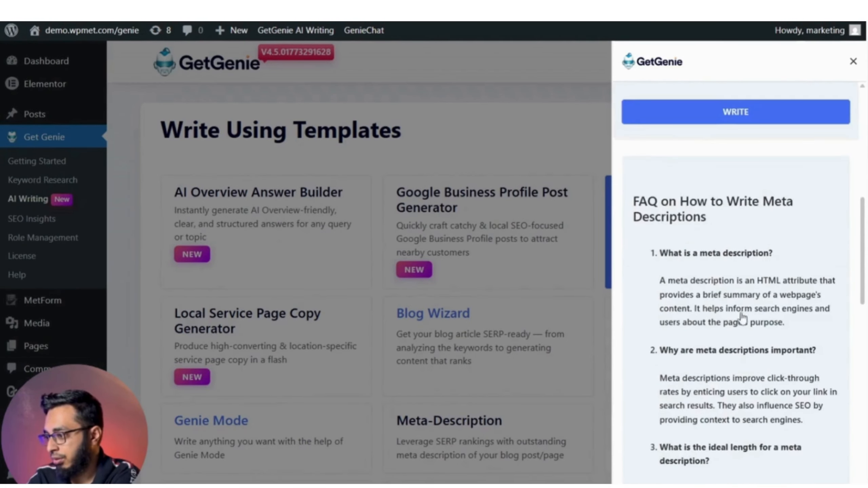
{"action": "scroll", "coordinate": [741, 318], "scroll_direction": "down", "scroll_amount": 2}
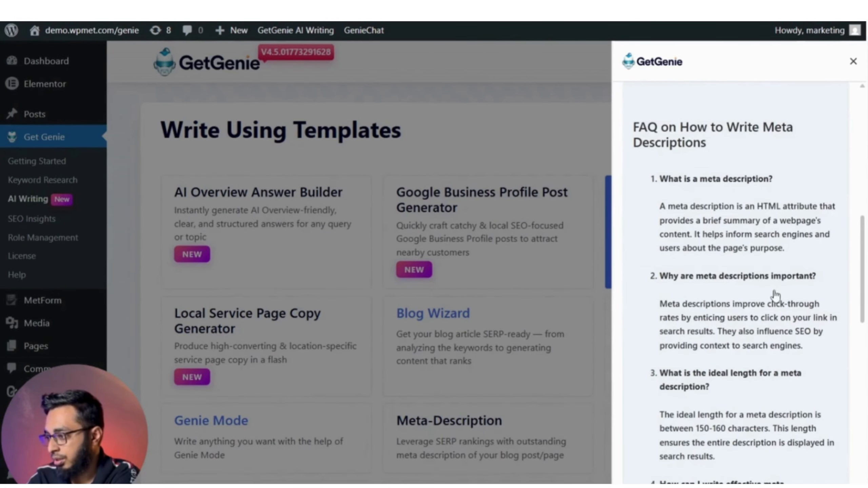
{"action": "scroll", "coordinate": [778, 294], "scroll_direction": "down", "scroll_amount": 2}
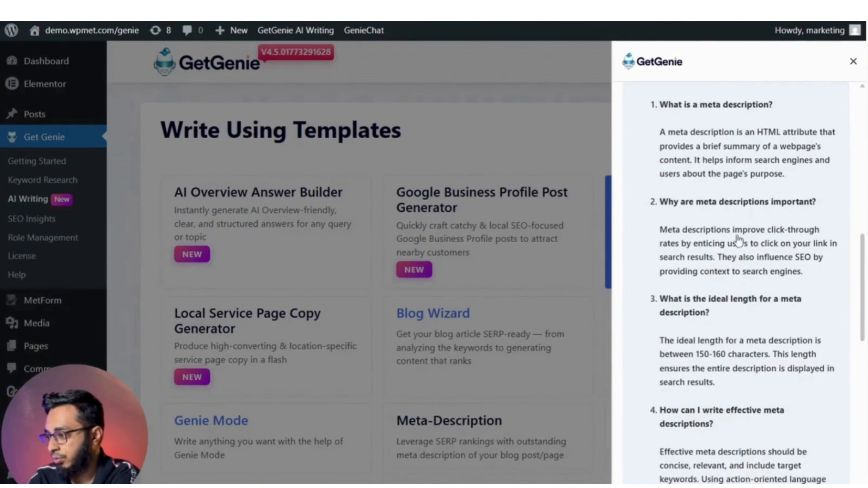
- Examine the second generated FAQ version to its end and return to the first one for comparison
{"action": "scroll", "coordinate": [738, 241], "scroll_direction": "down", "scroll_amount": 10}
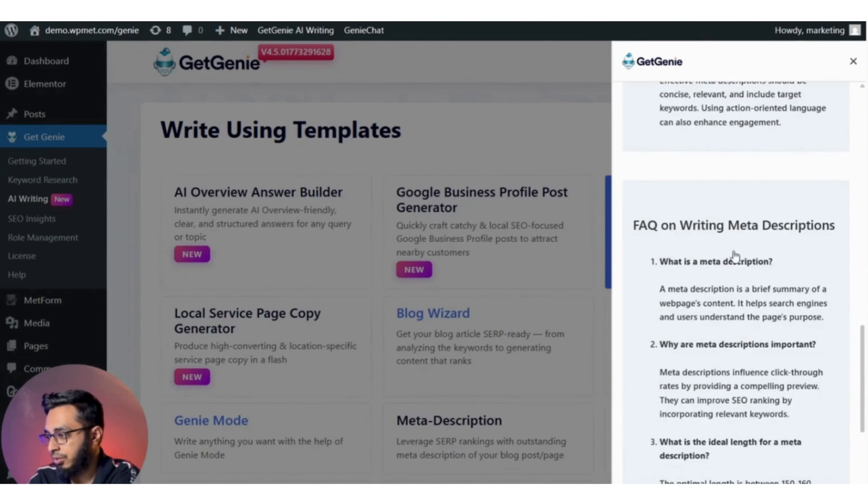
{"action": "scroll", "coordinate": [735, 253], "scroll_direction": "down", "scroll_amount": 4}
{"action": "scroll", "coordinate": [741, 239], "scroll_direction": "down", "scroll_amount": 4}
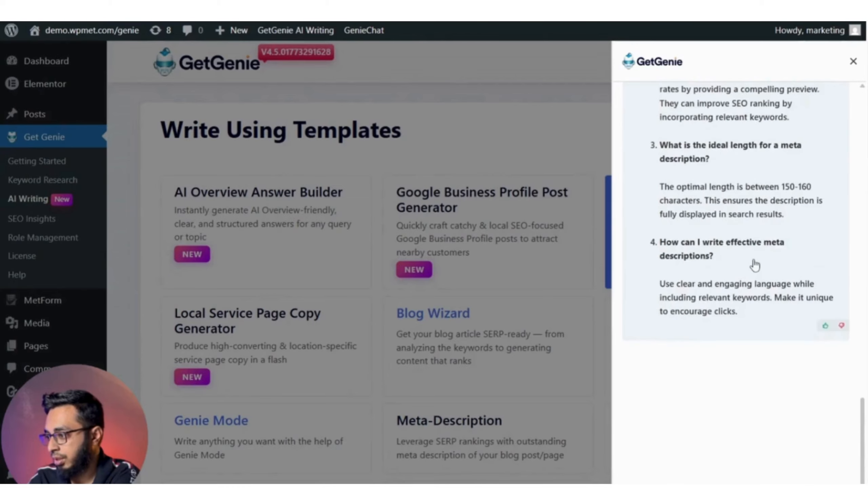
{"action": "scroll", "coordinate": [755, 265], "scroll_direction": "up", "scroll_amount": 4}
{"action": "scroll", "coordinate": [755, 265], "scroll_direction": "up", "scroll_amount": 2}
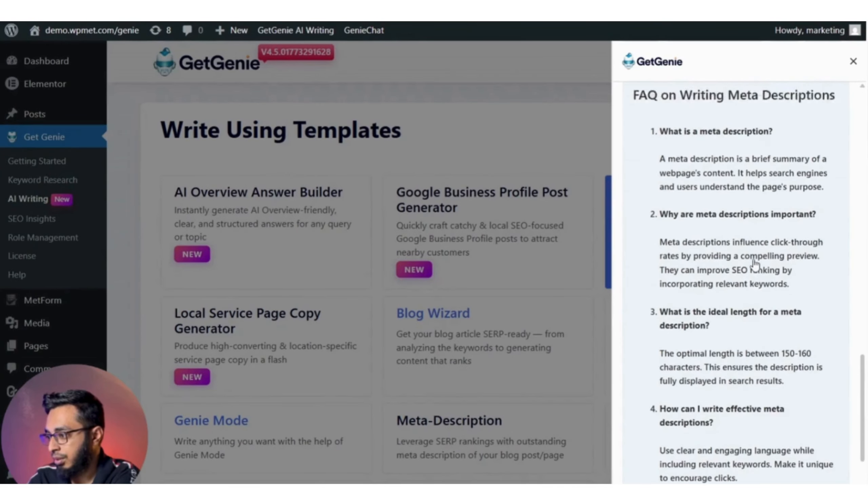
{"action": "scroll", "coordinate": [752, 264], "scroll_direction": "up", "scroll_amount": 6}
{"action": "scroll", "coordinate": [750, 263], "scroll_direction": "up", "scroll_amount": 8}
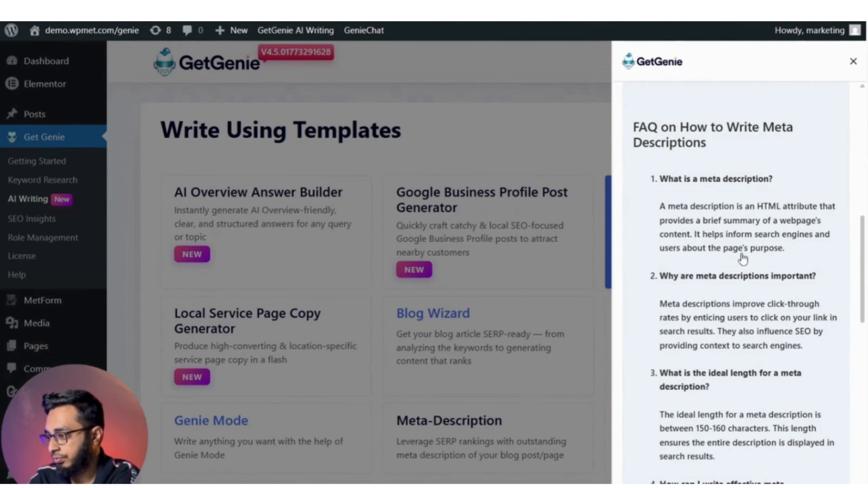
- Copy the first generated FAQ and cut the existing Frequently Asked Questions section out of the post on writing meta descriptions
{"action": "left_click", "coordinate": [743, 258]}
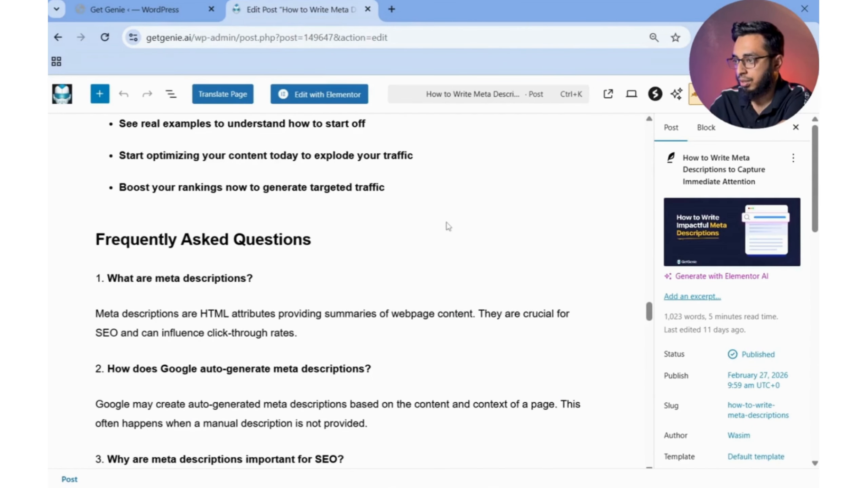
{"action": "scroll", "coordinate": [448, 227], "scroll_direction": "up", "scroll_amount": 5}
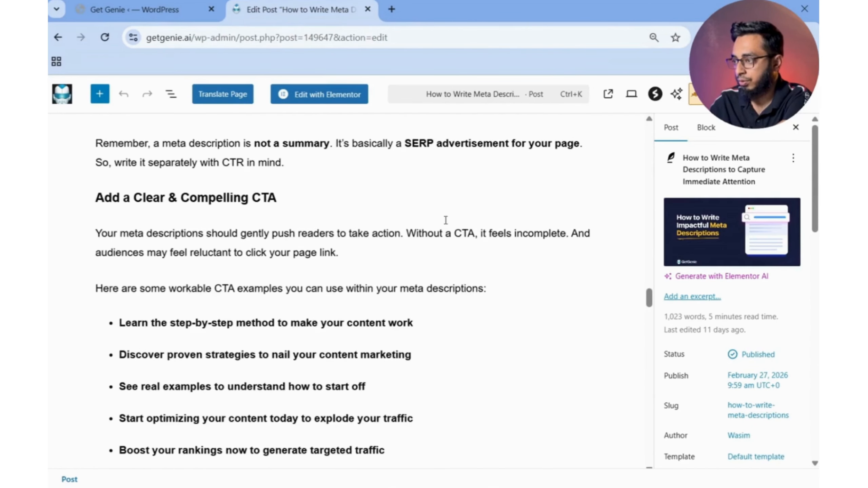
{"action": "scroll", "coordinate": [453, 225], "scroll_direction": "up", "scroll_amount": 2}
{"action": "scroll", "coordinate": [453, 225], "scroll_direction": "down", "scroll_amount": 7}
{"action": "left_click", "coordinate": [392, 9]}
{"action": "left_click", "coordinate": [298, 10]}
{"action": "key", "text": "ctrl+x"}
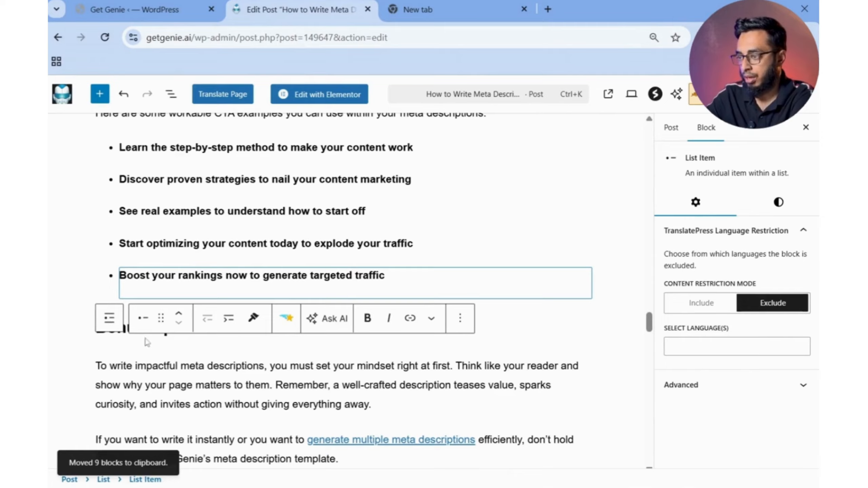
- Paste the generated FAQ into the post directly before the Bonus Tips heading and check the inserted questions and answers
{"action": "left_click", "coordinate": [97, 330]}
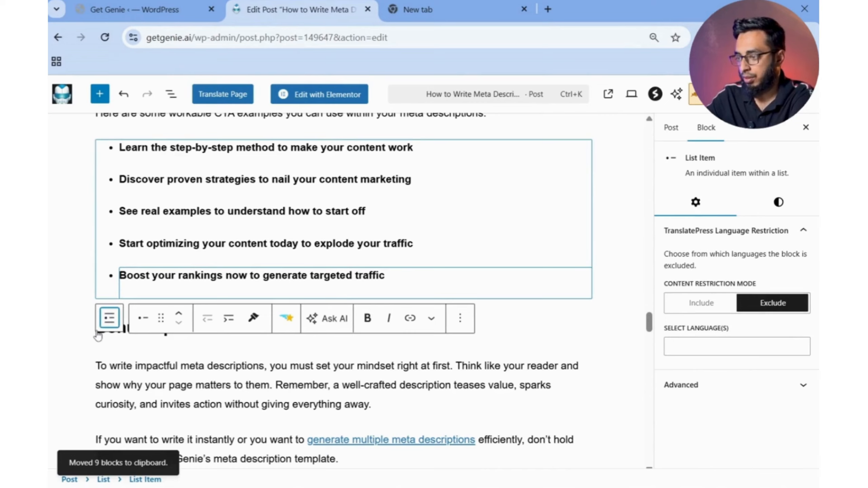
{"action": "left_click", "coordinate": [109, 318]}
{"action": "left_click", "coordinate": [96, 329]}
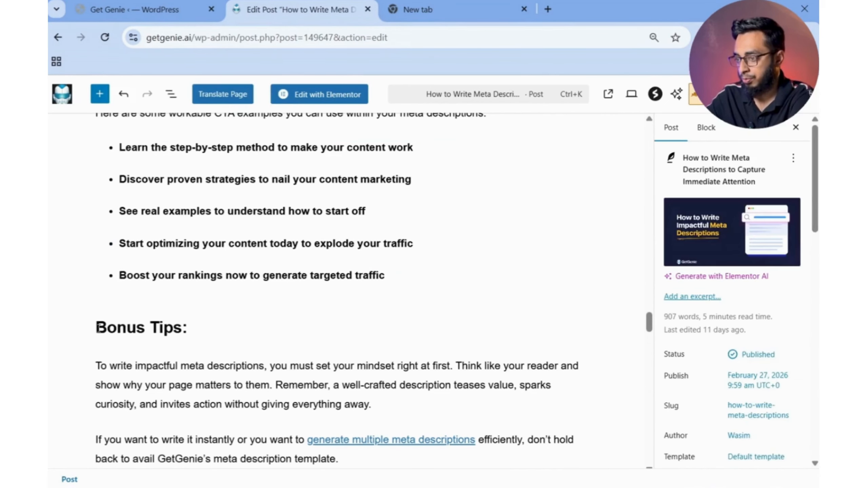
{"action": "key", "text": "ctrl+v"}
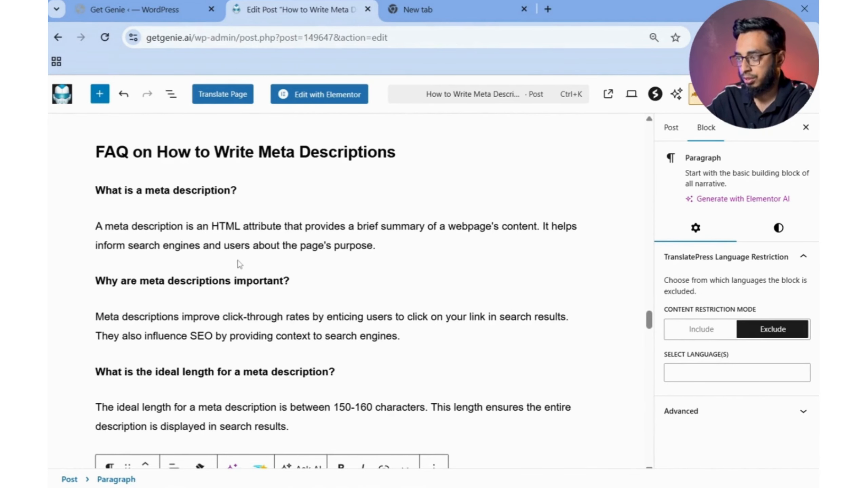
{"action": "mouse_move", "coordinate": [240, 264]}
{"action": "scroll", "coordinate": [419, 255], "scroll_direction": "down", "scroll_amount": 2}
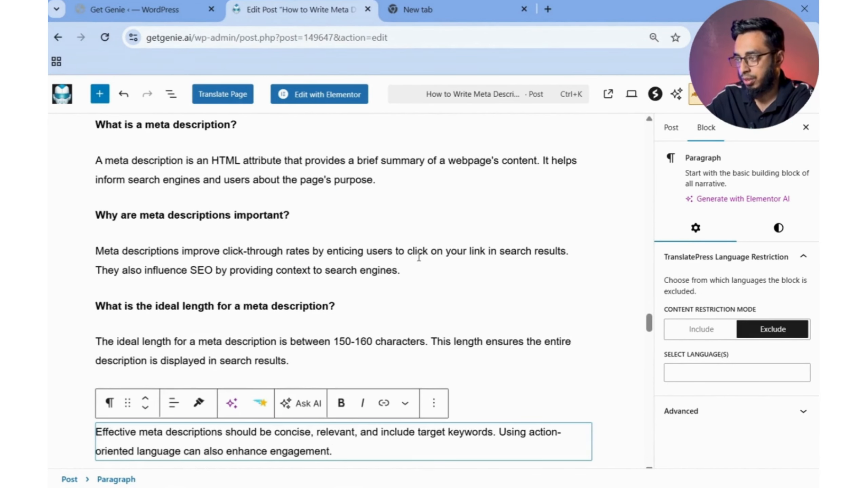